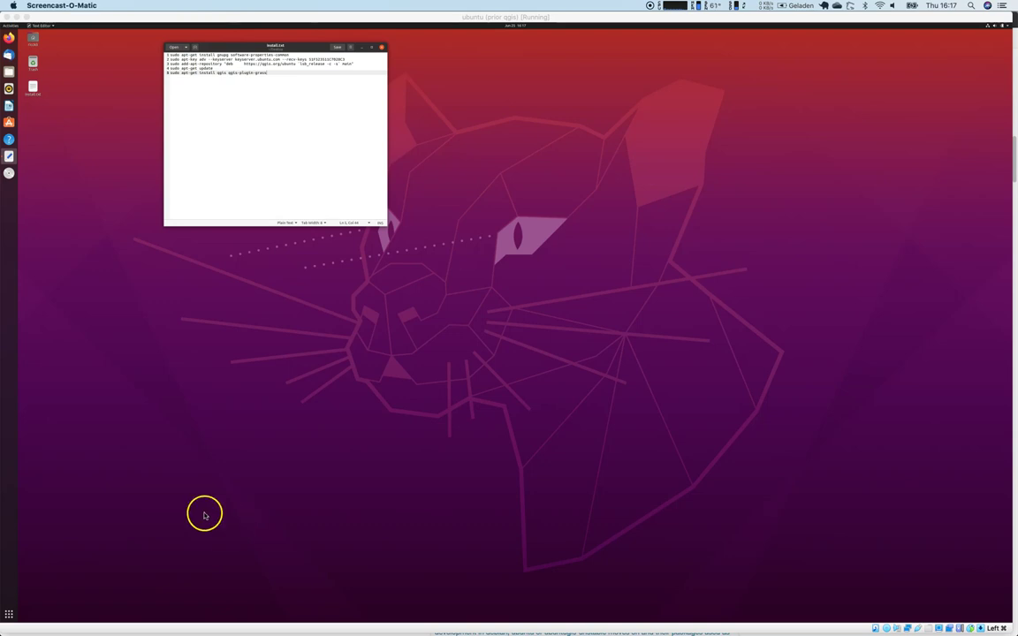
# Launch Firefox from the dock beside the gedit notes listing five QGIS install commands
pyautogui.click(8, 37)
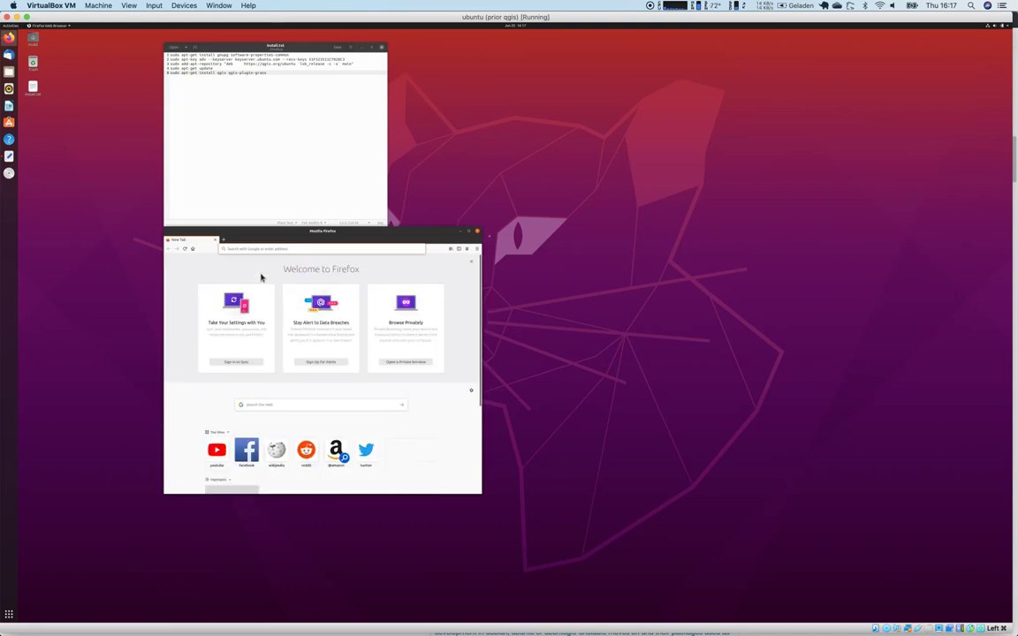
# Load qgis.org in Firefox and go to its Download Now page
pyautogui.click(283, 249)
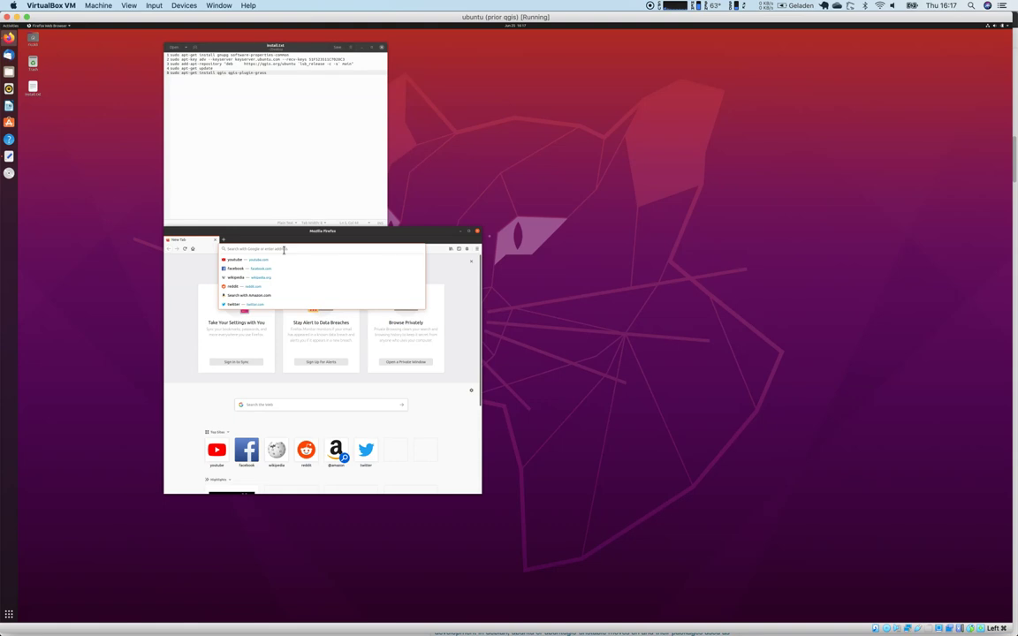
pyautogui.write('qgis.')
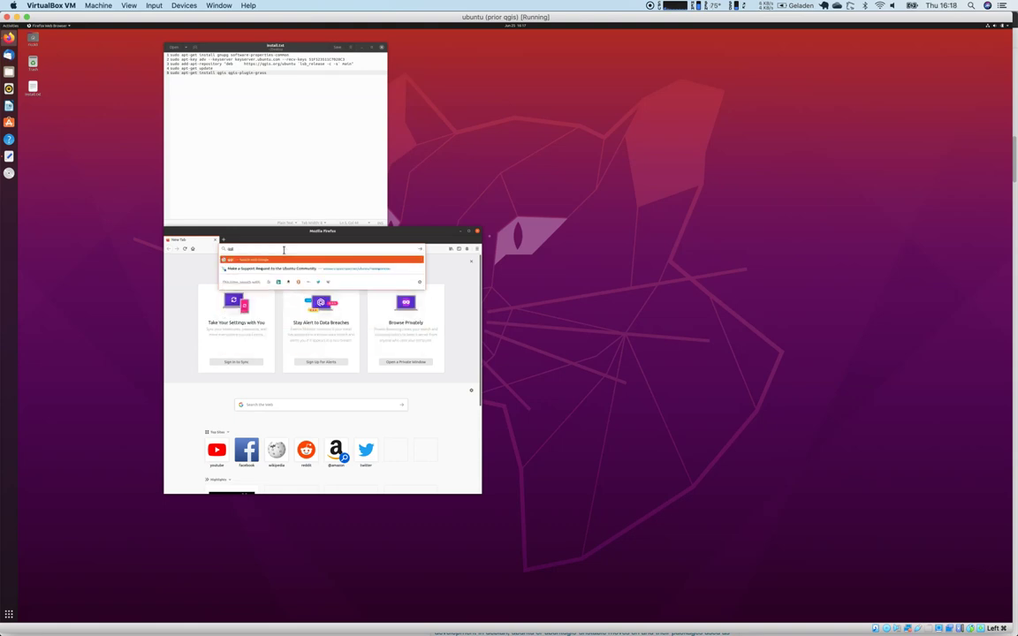
pyautogui.write('org')
pyautogui.press('Return')
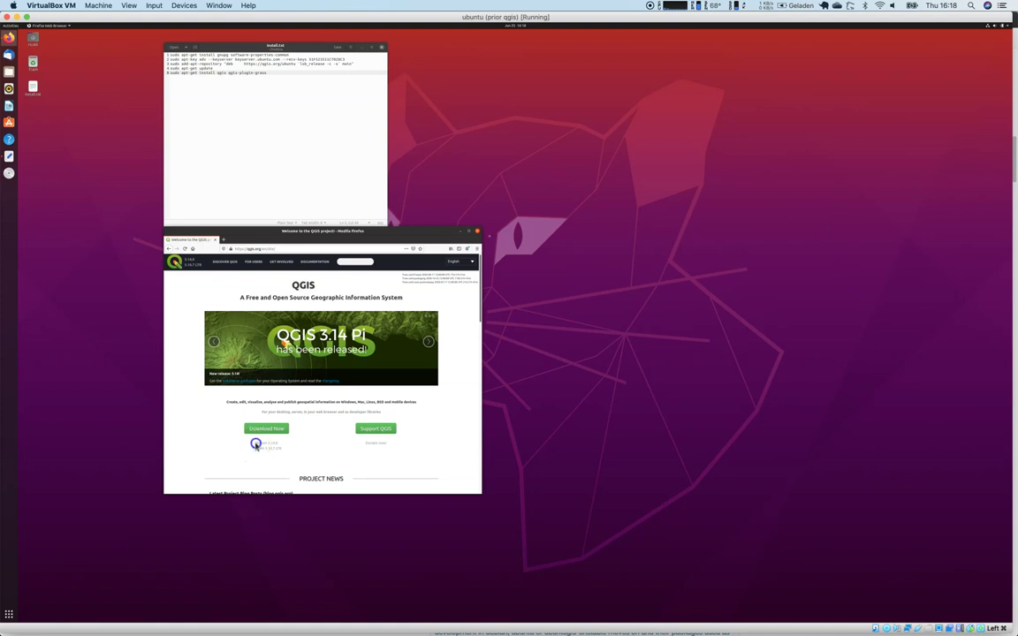
pyautogui.moveTo(255, 445); pyautogui.dragTo(278, 447)
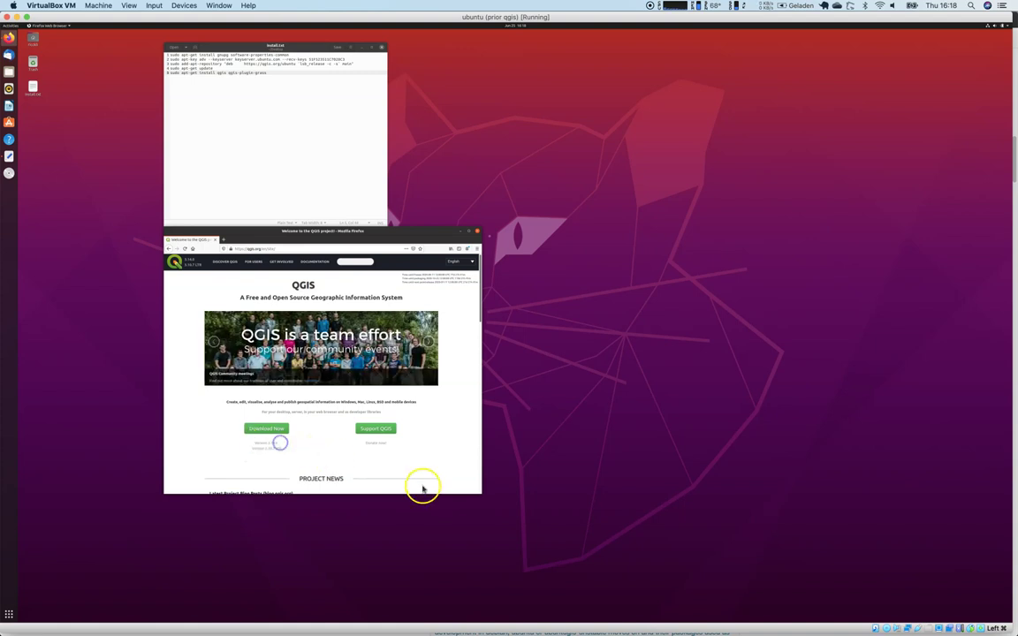
pyautogui.click(459, 487)
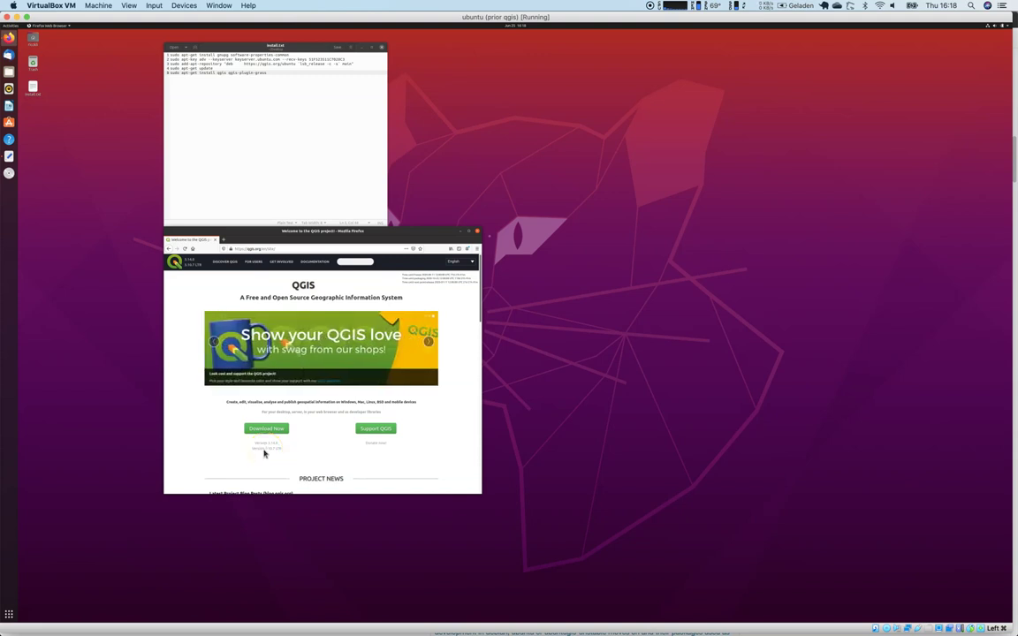
pyautogui.click(269, 432)
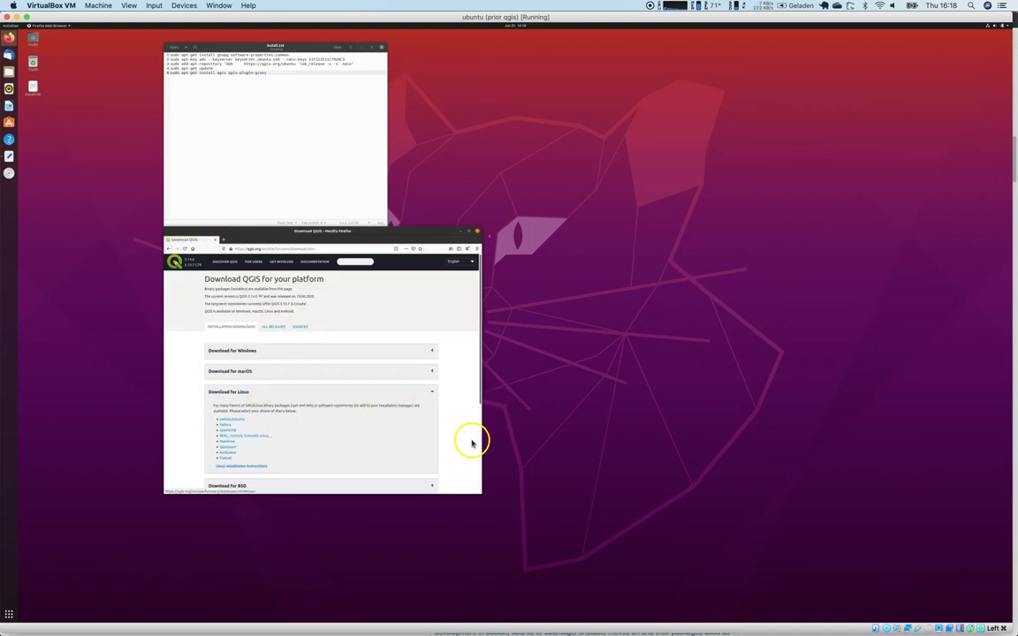
# Open the Debian/Ubuntu install instructions and scroll to the advanced repository package table
pyautogui.scroll(-1, 456, 407)
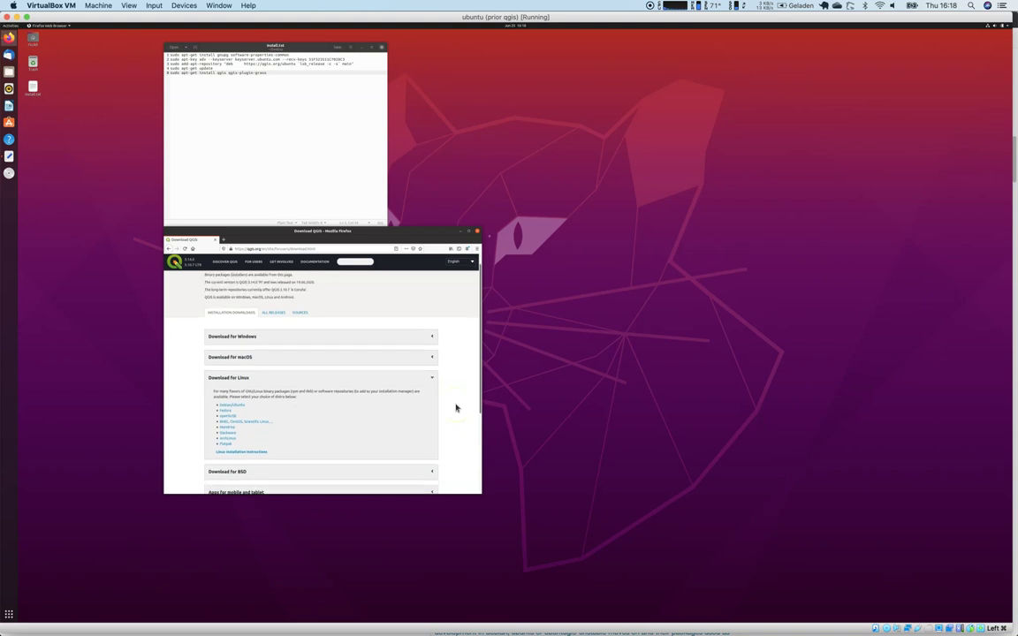
pyautogui.click(232, 406)
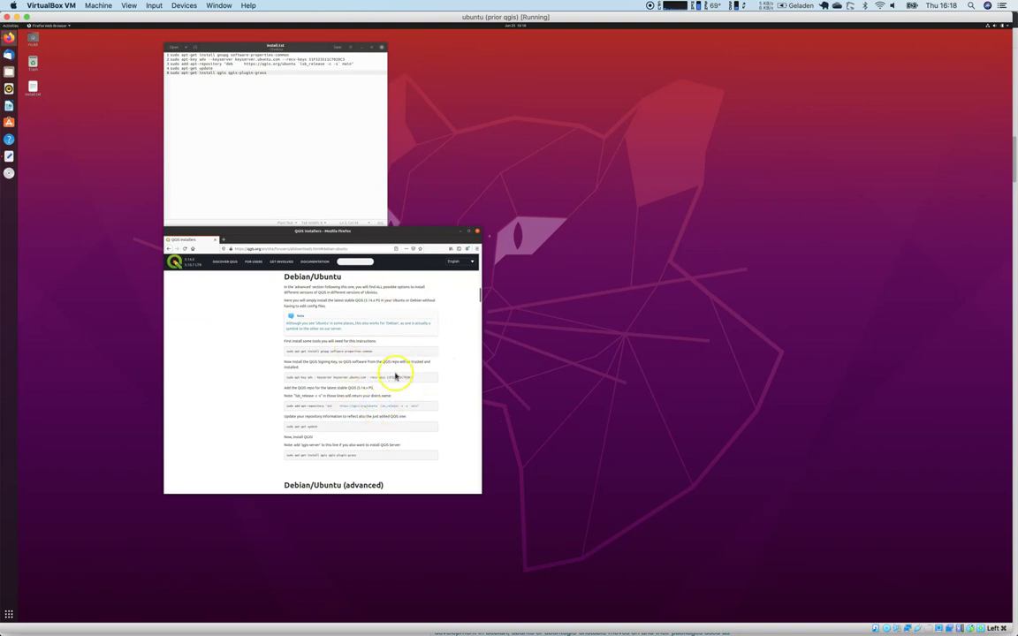
pyautogui.scroll(-1, 460, 383)
pyautogui.scroll(-2, 460, 383)
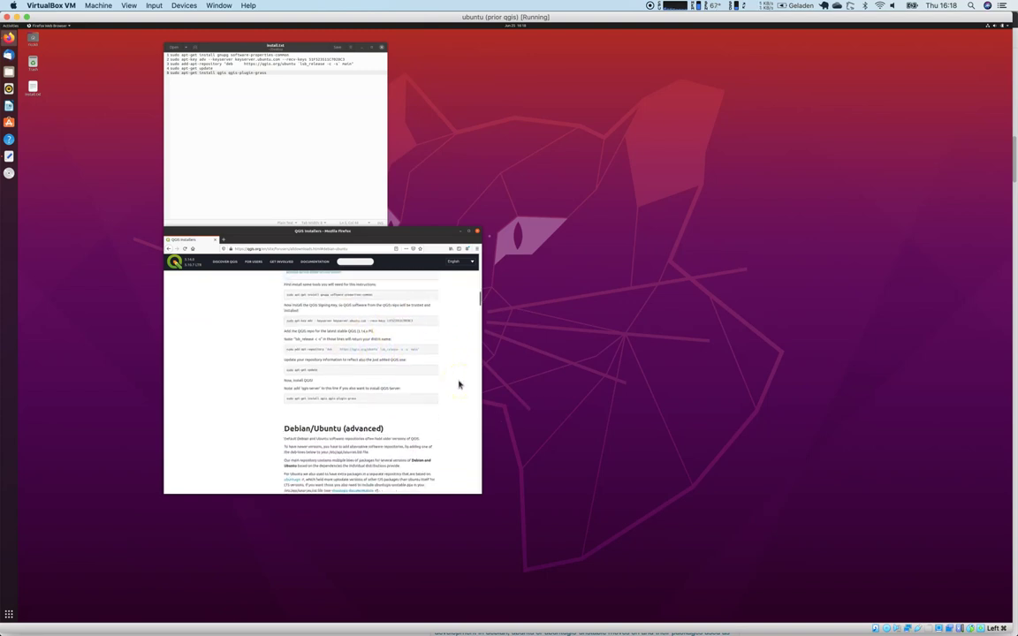
pyautogui.scroll(-1, 460, 384)
pyautogui.scroll(-1, 459, 385)
pyautogui.scroll(-1, 458, 386)
pyautogui.scroll(-1, 458, 386)
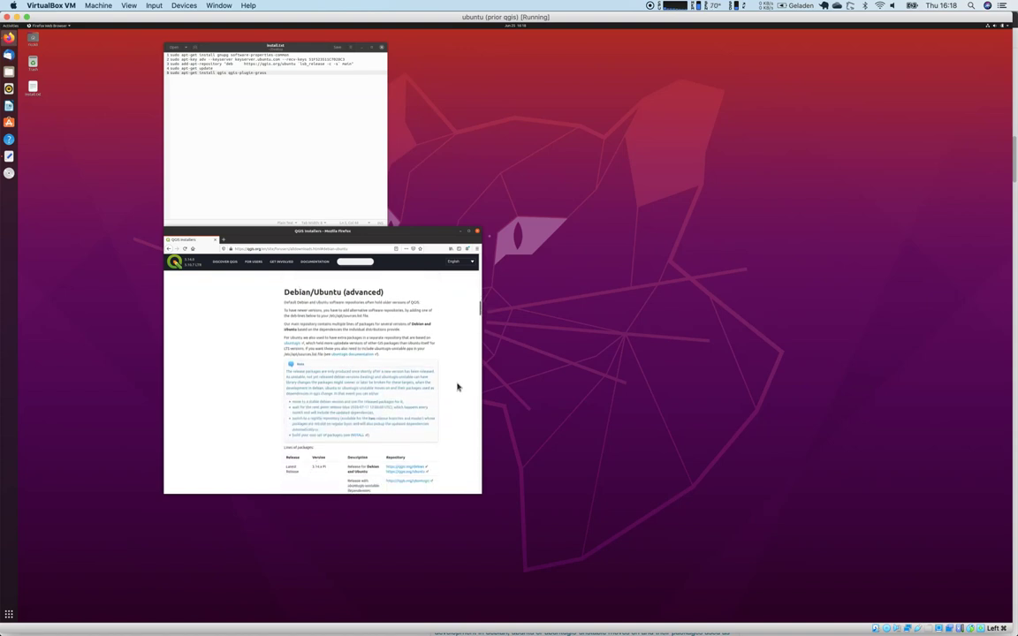
# Select line 1, the gnupg and software-properties-common install command, in the gedit notes
pyautogui.click(290, 160)
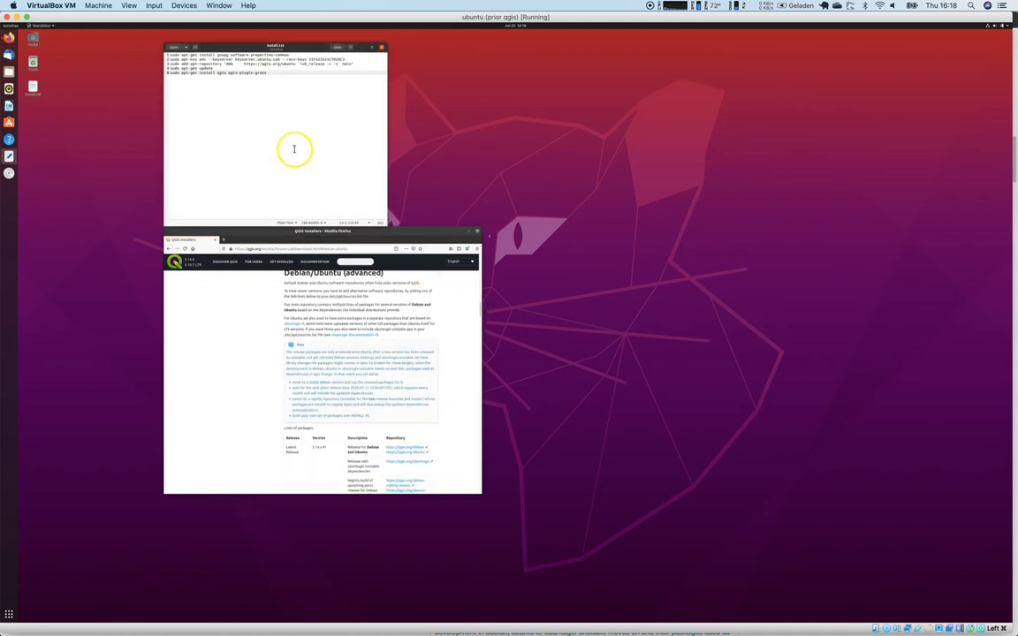
pyautogui.doubleClick(239, 54)
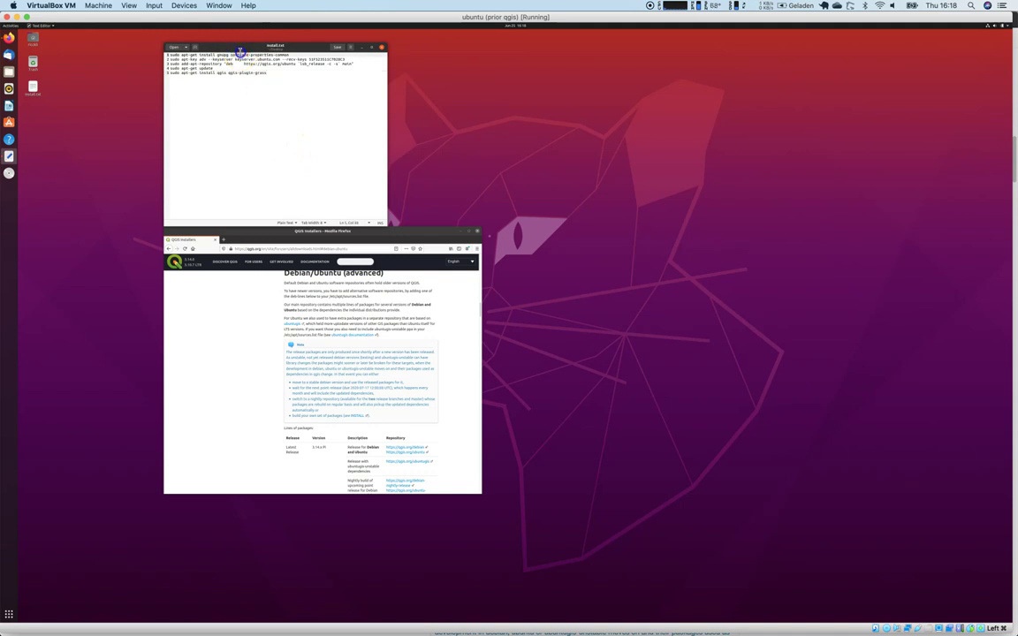
pyautogui.tripleClick(240, 53)
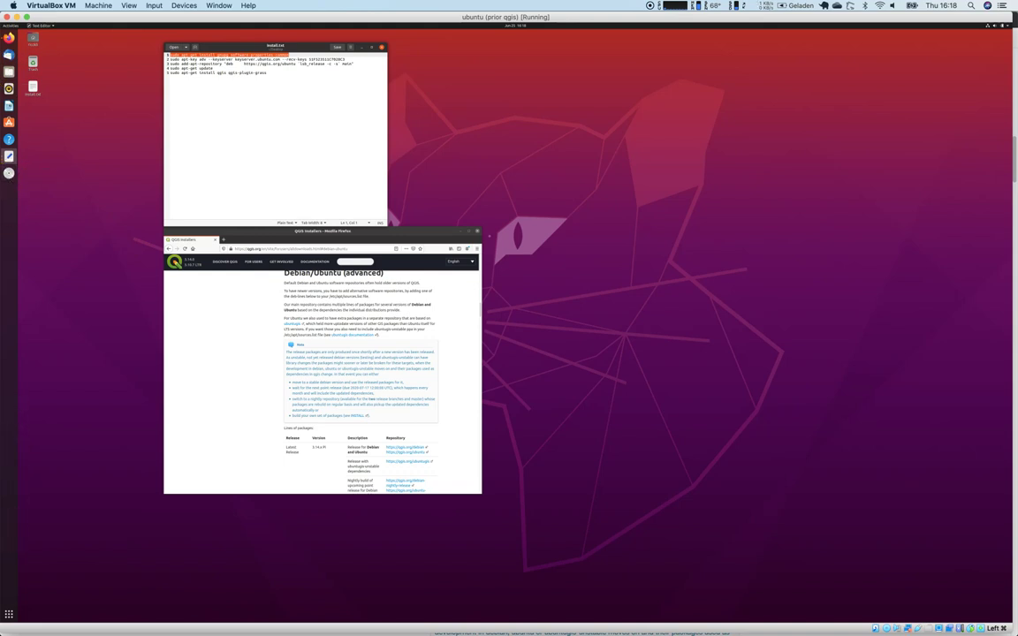
# Open a Terminal beside the notes and paste in the gnupg install command
pyautogui.click(9, 613)
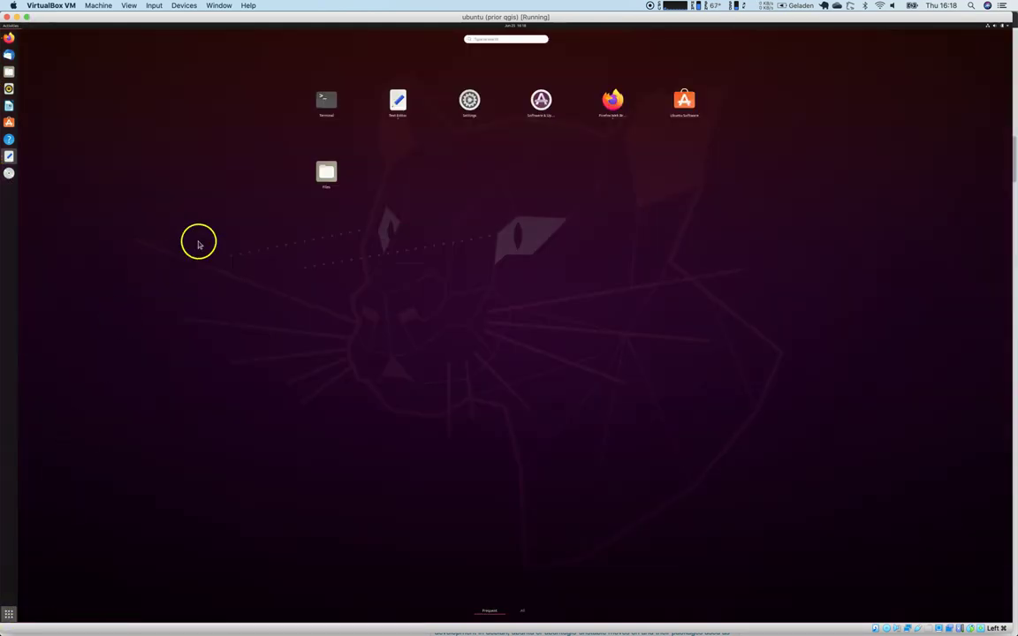
pyautogui.click(466, 257)
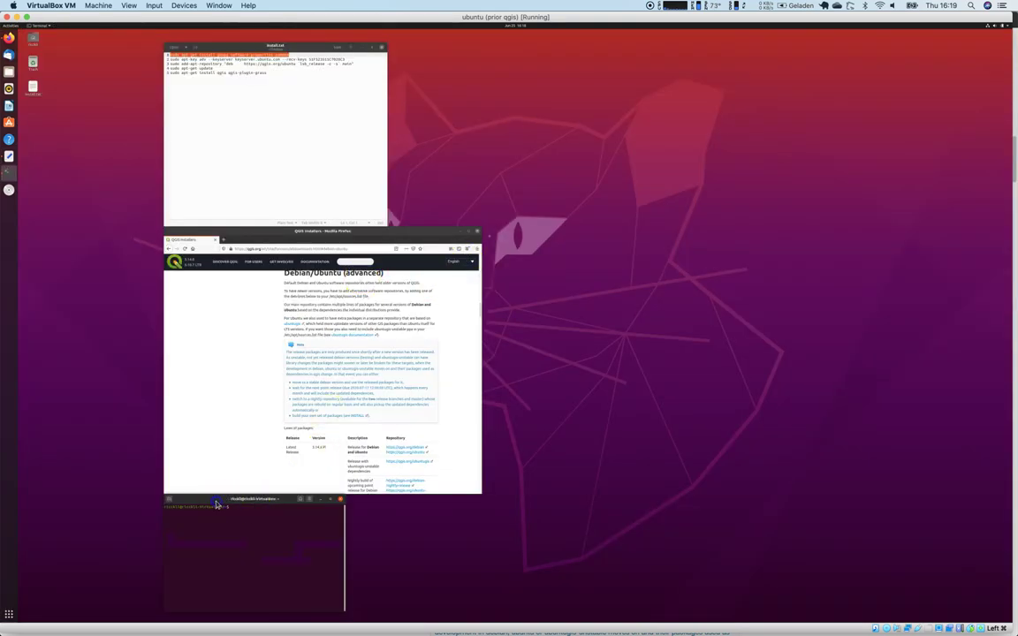
pyautogui.moveTo(201, 504); pyautogui.dragTo(447, 96)
pyautogui.rightClick(487, 109)
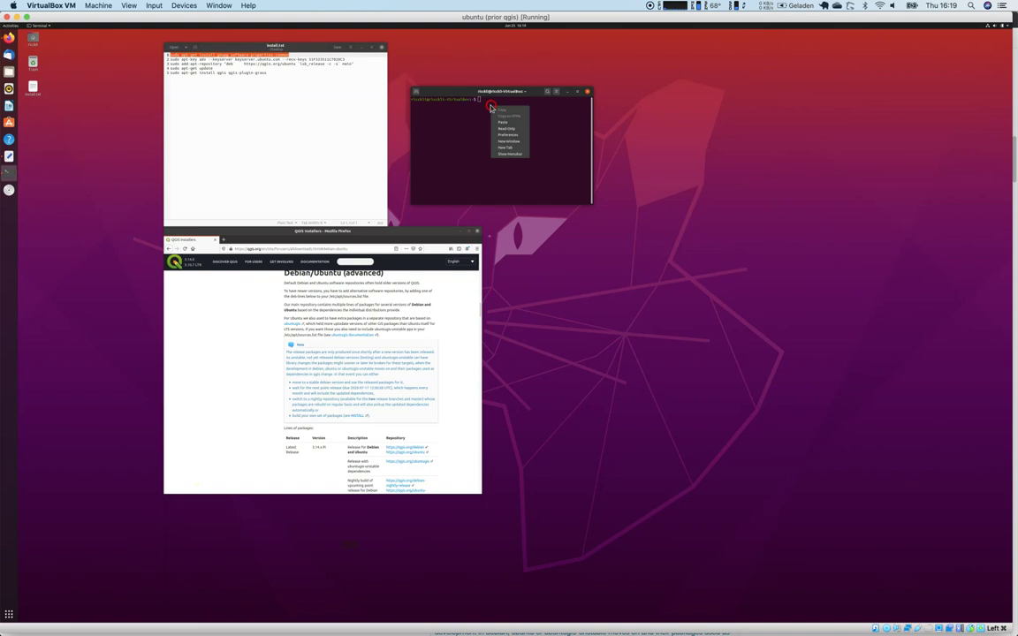
pyautogui.click(503, 121)
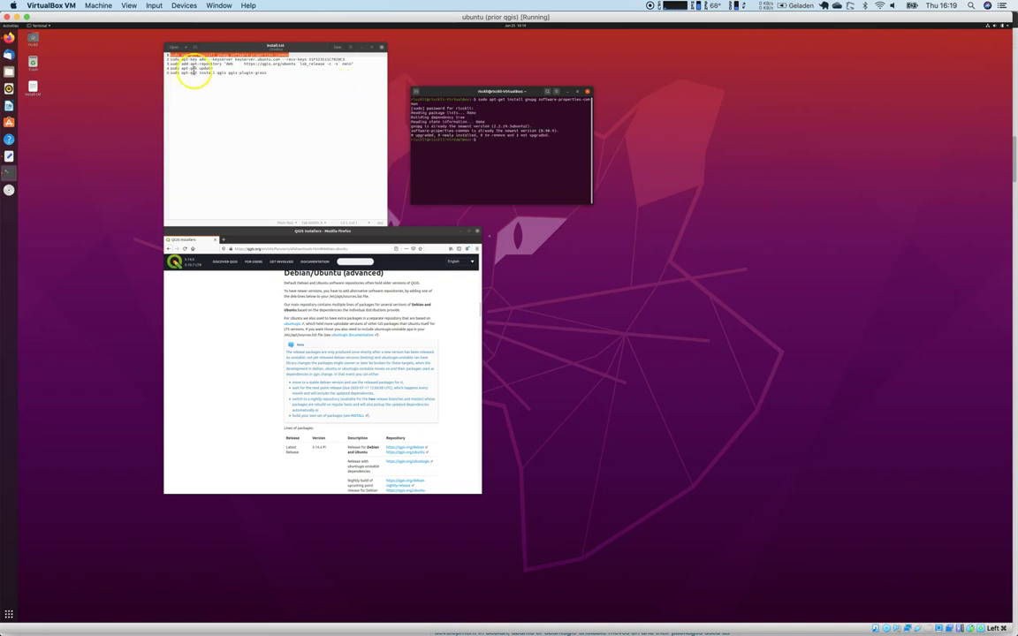
# Run line 2's apt-key command in the terminal and start selecting the add-apt-repository line
pyautogui.click(210, 59)
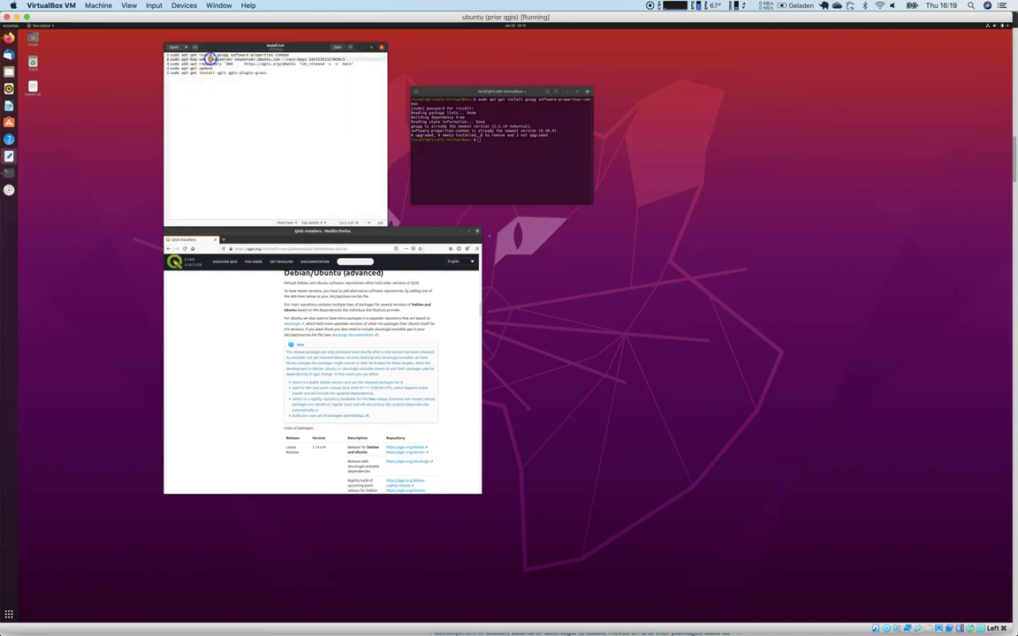
pyautogui.tripleClick(210, 59)
pyautogui.press('super+c')
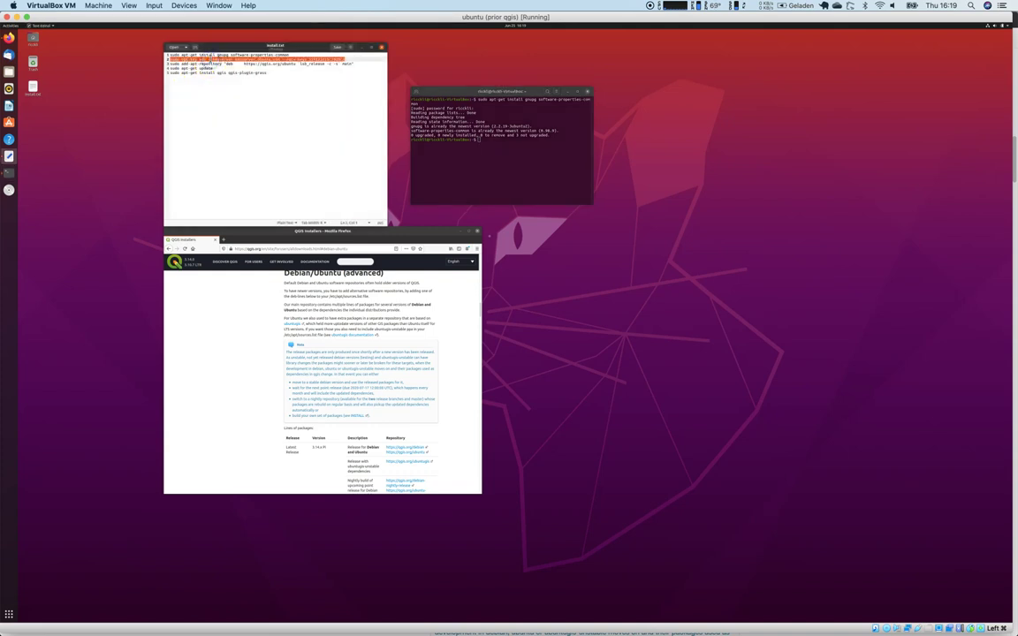
pyautogui.rightClick(519, 162)
pyautogui.click(522, 169)
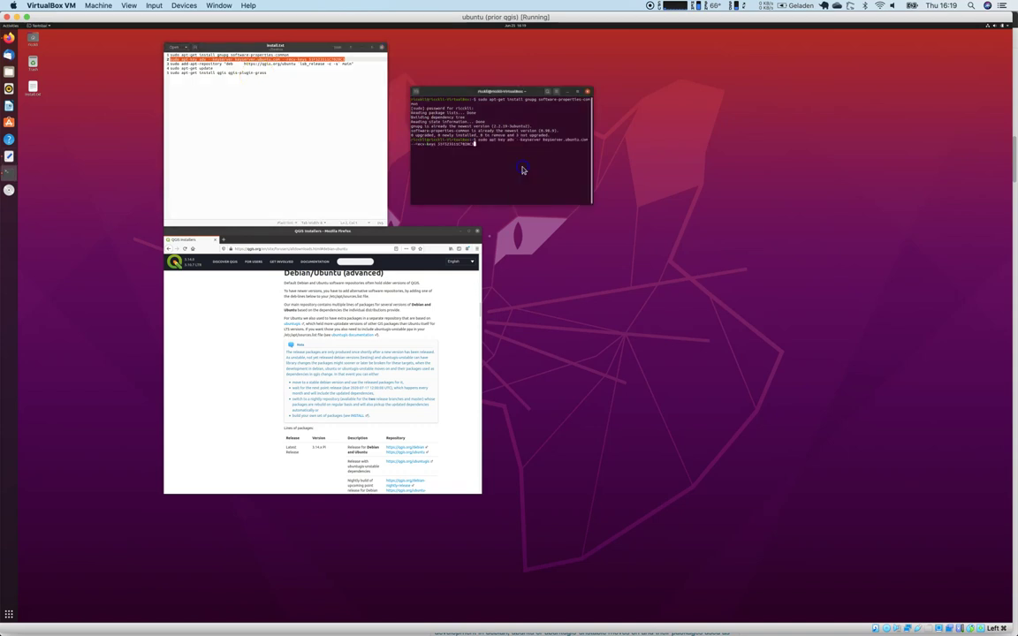
pyautogui.press('Return')
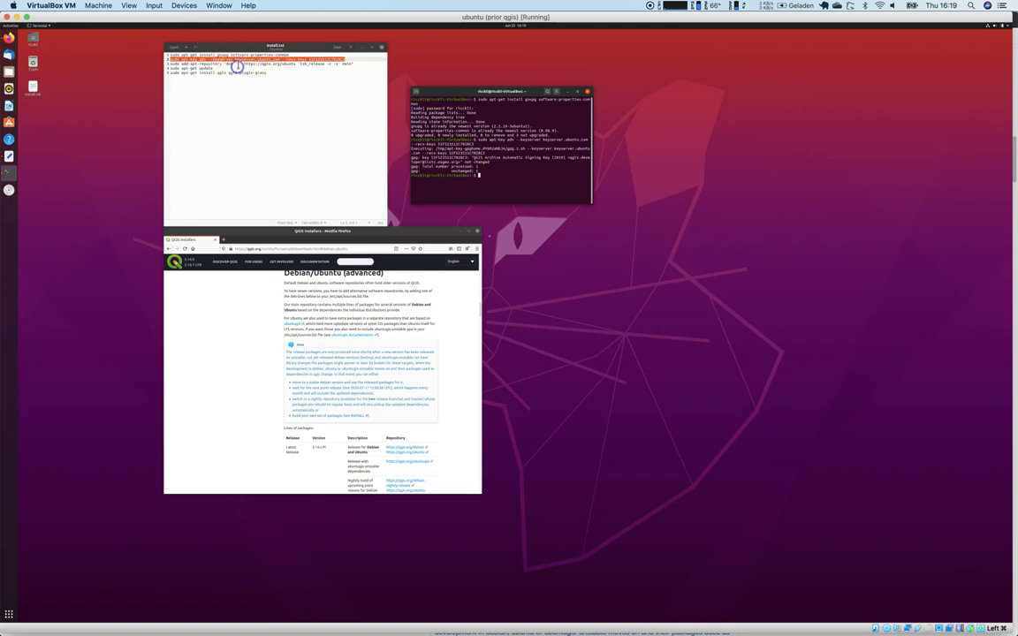
pyautogui.click(291, 64)
pyautogui.moveTo(295, 63); pyautogui.dragTo(299, 67)
pyautogui.write('-ltr')
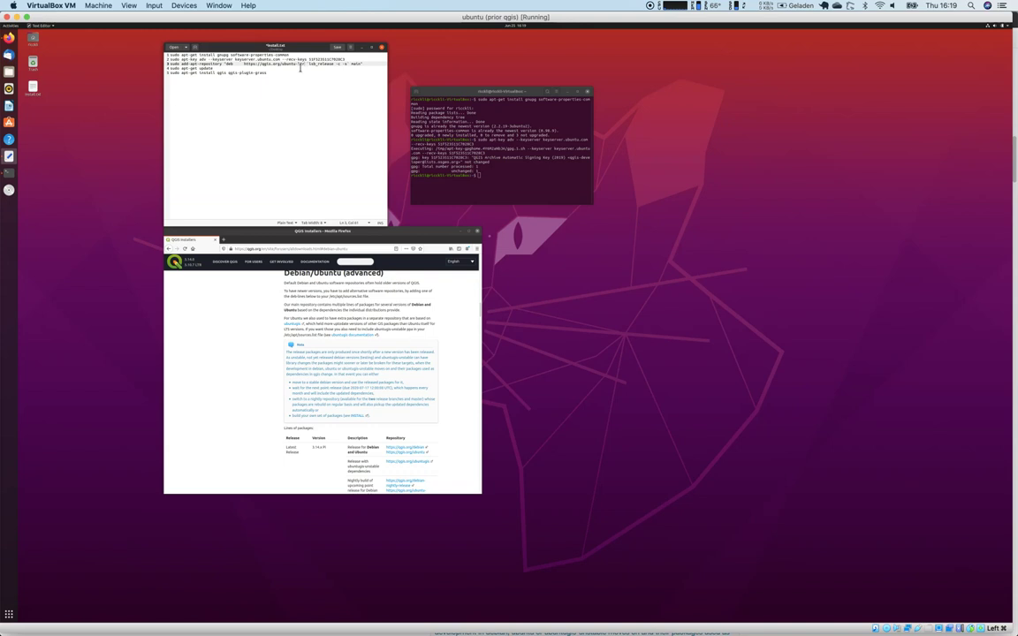
# Paste line 3's add-apt-repository ubuntu-ltr command into the terminal to register the repository
pyautogui.tripleClick(310, 63)
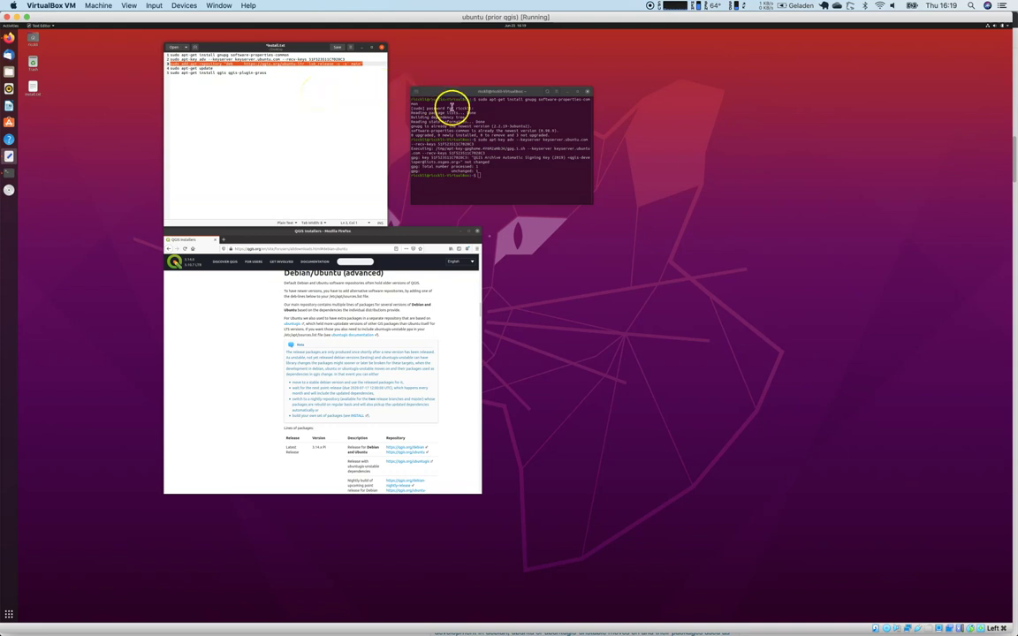
pyautogui.rightClick(504, 174)
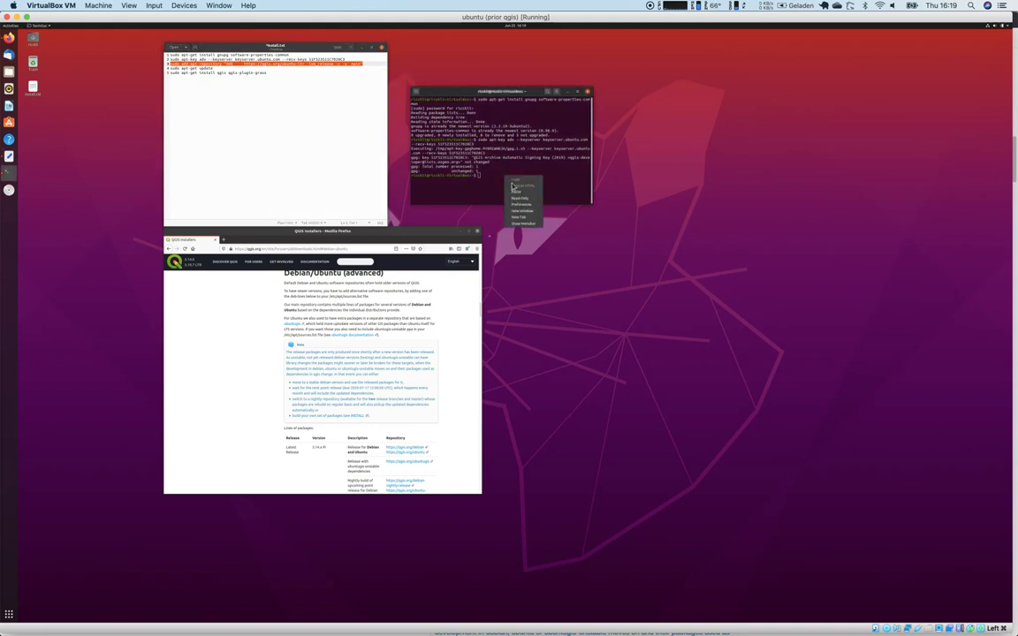
pyautogui.click(515, 193)
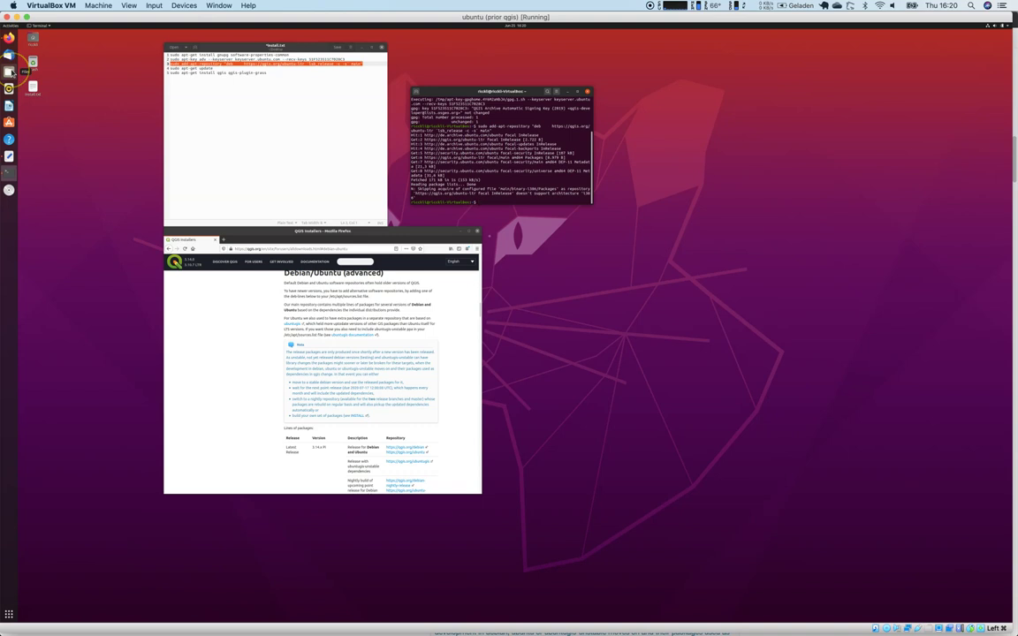
# Browse Files to /etc/apt on the root file system and select sources.list
pyautogui.click(10, 71)
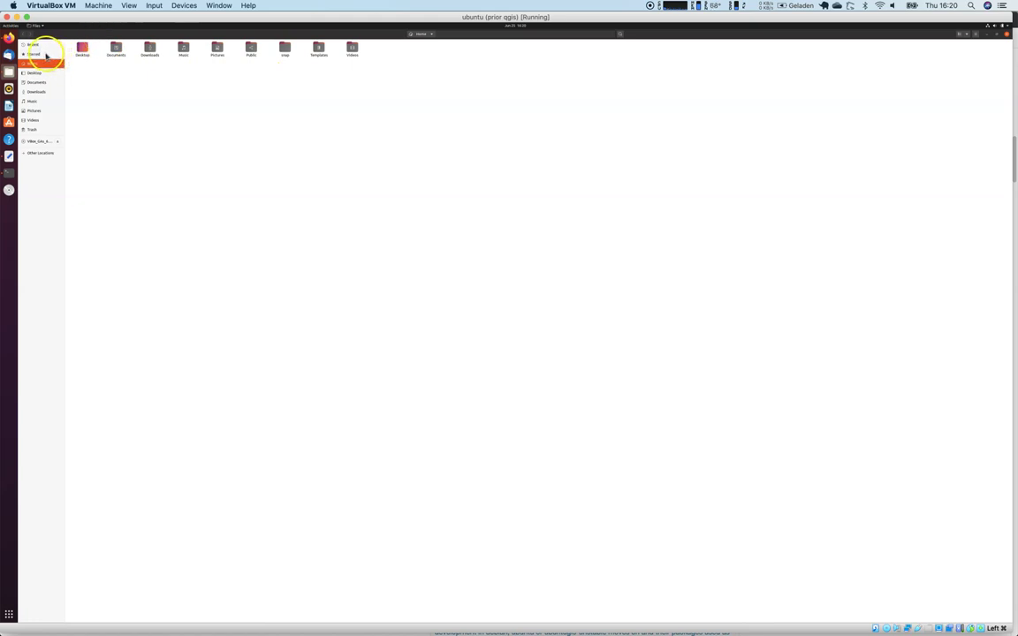
pyautogui.click(41, 154)
pyautogui.click(100, 50)
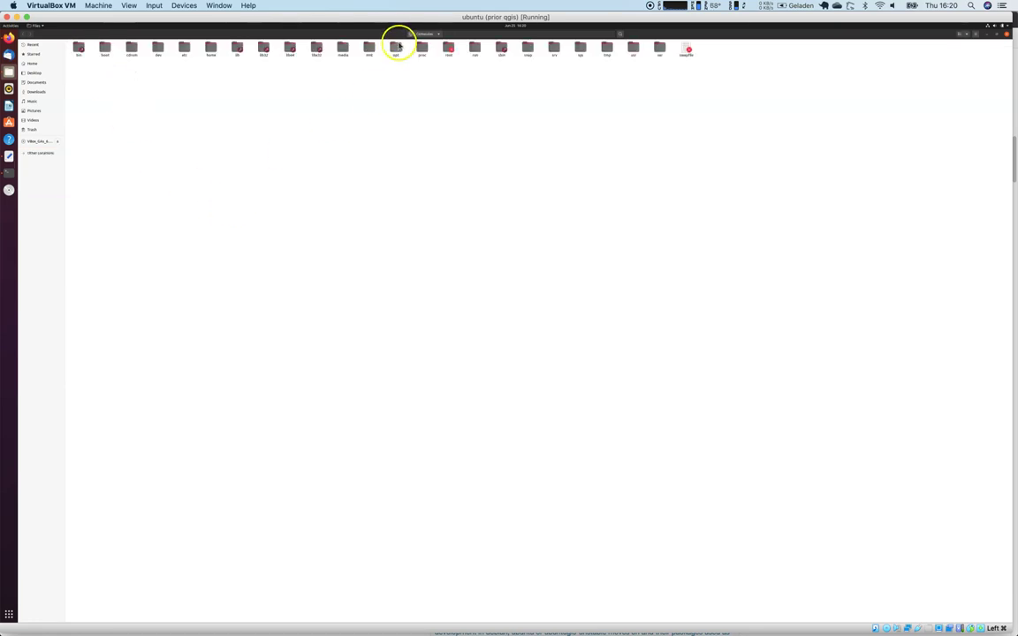
pyautogui.click(184, 48)
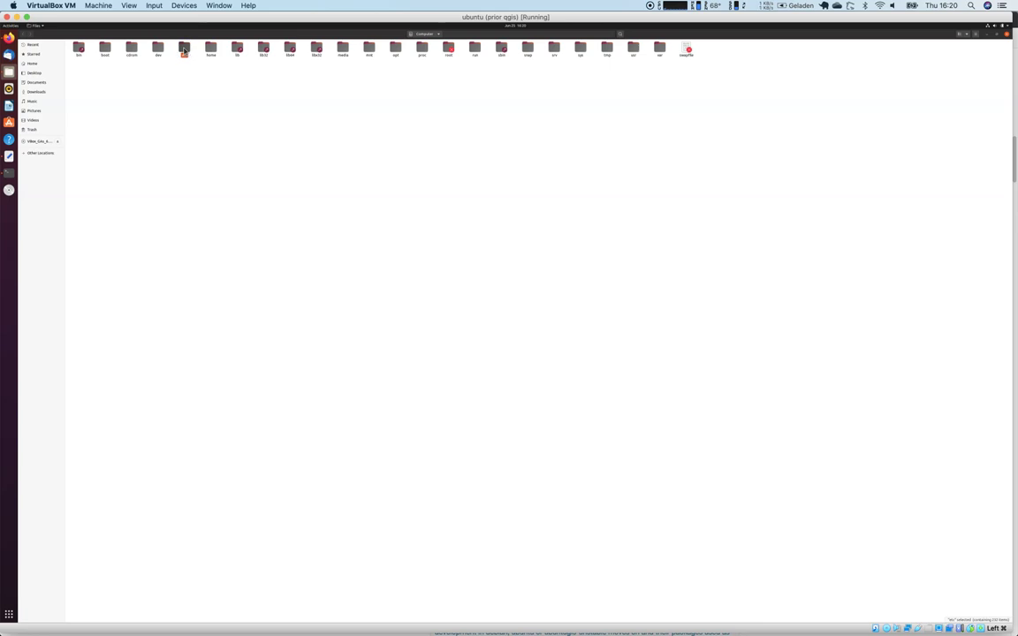
pyautogui.doubleClick(184, 49)
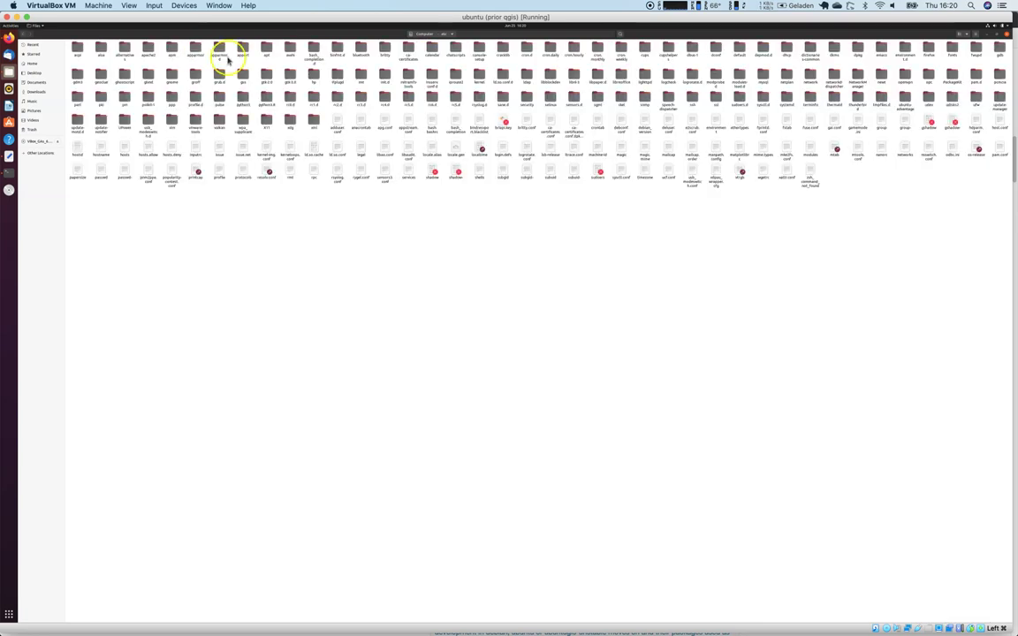
pyautogui.click(265, 47)
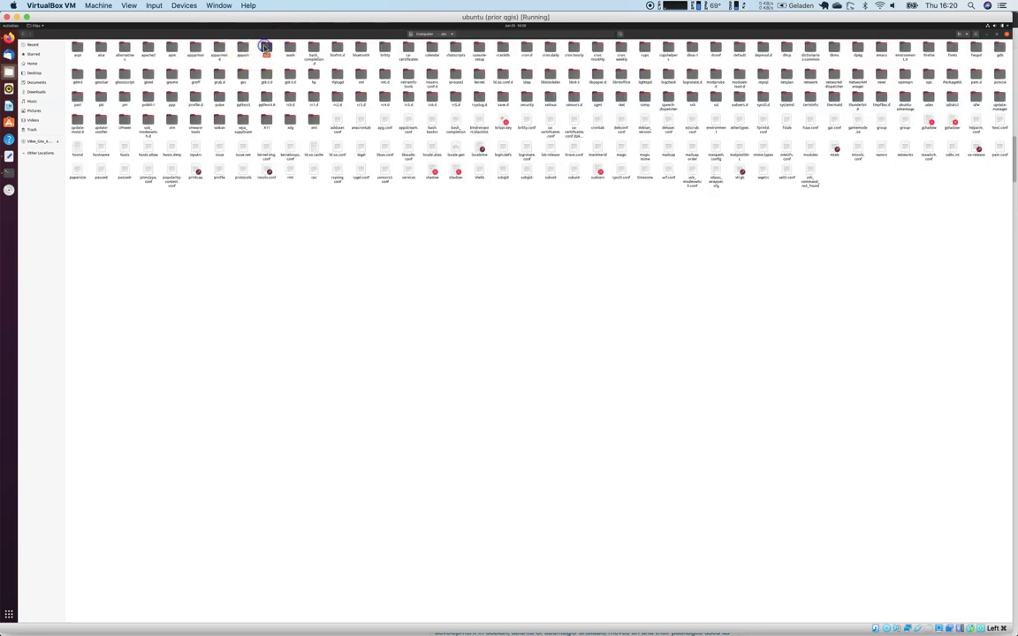
pyautogui.doubleClick(265, 48)
pyautogui.click(256, 48)
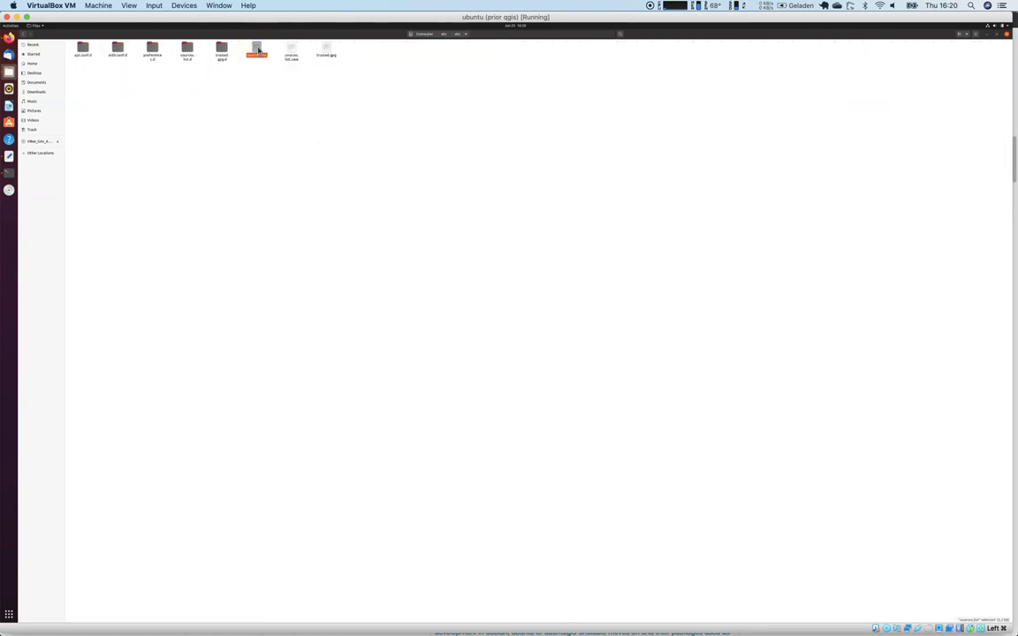
pyautogui.rightClick(257, 49)
pyautogui.click(268, 92)
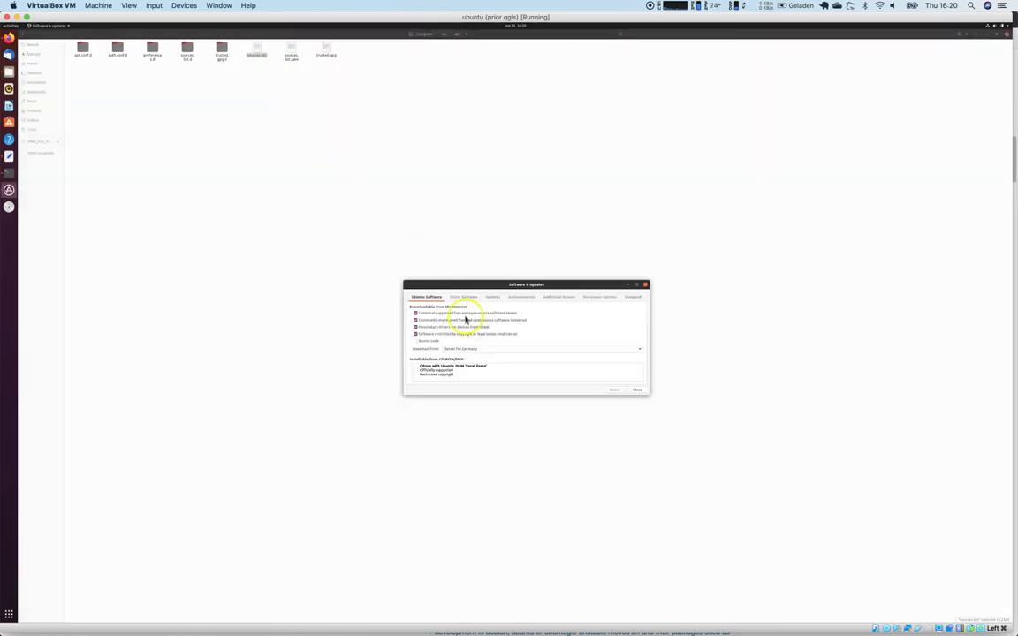
pyautogui.click(464, 297)
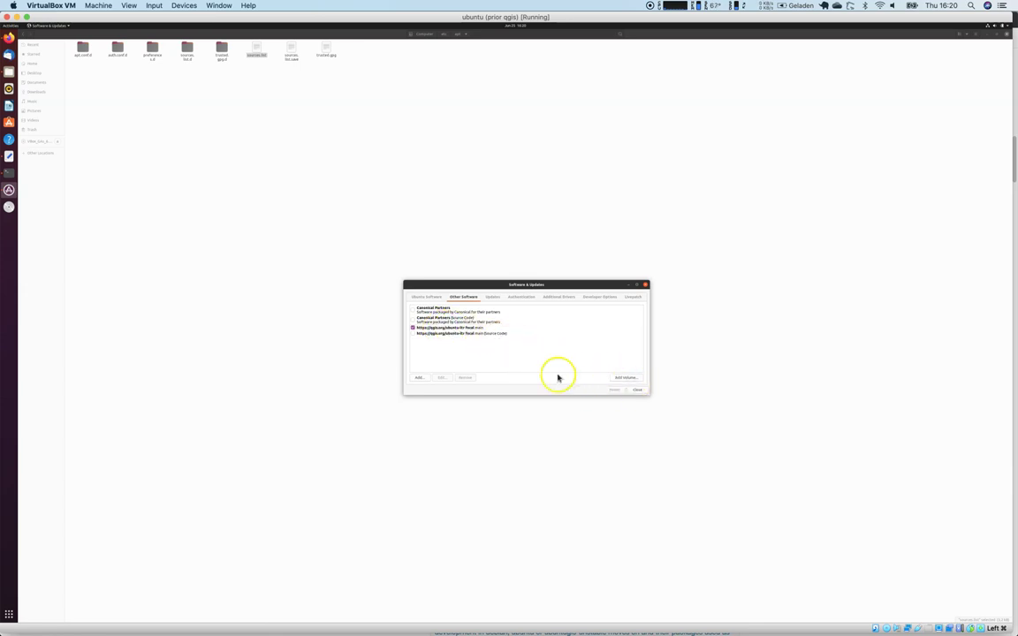
pyautogui.click(637, 390)
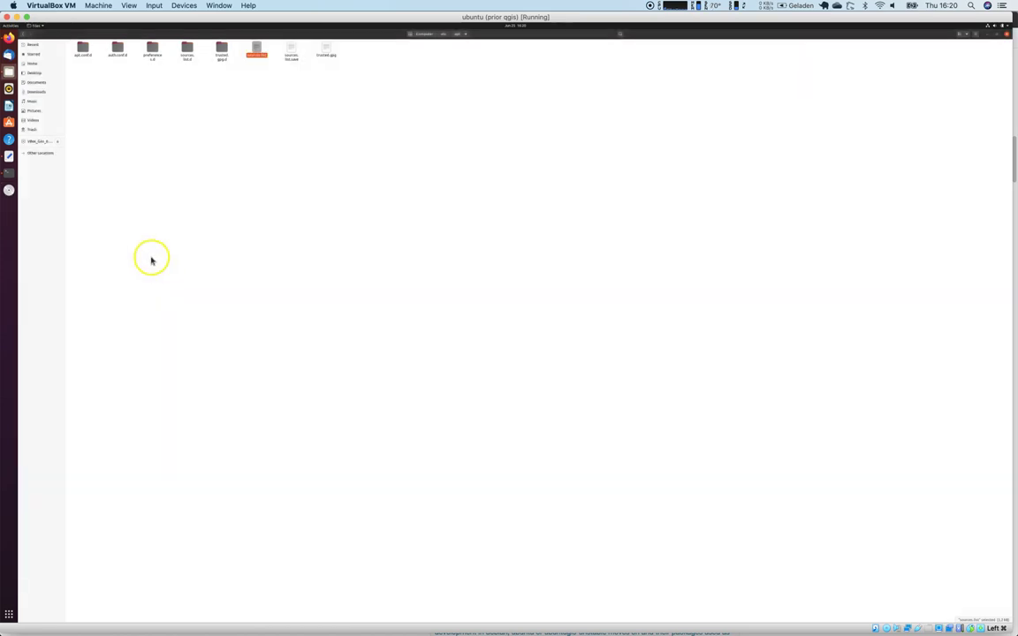
# Paste and run 'sudo apt-get update' from install.txt in the terminal
pyautogui.click(9, 156)
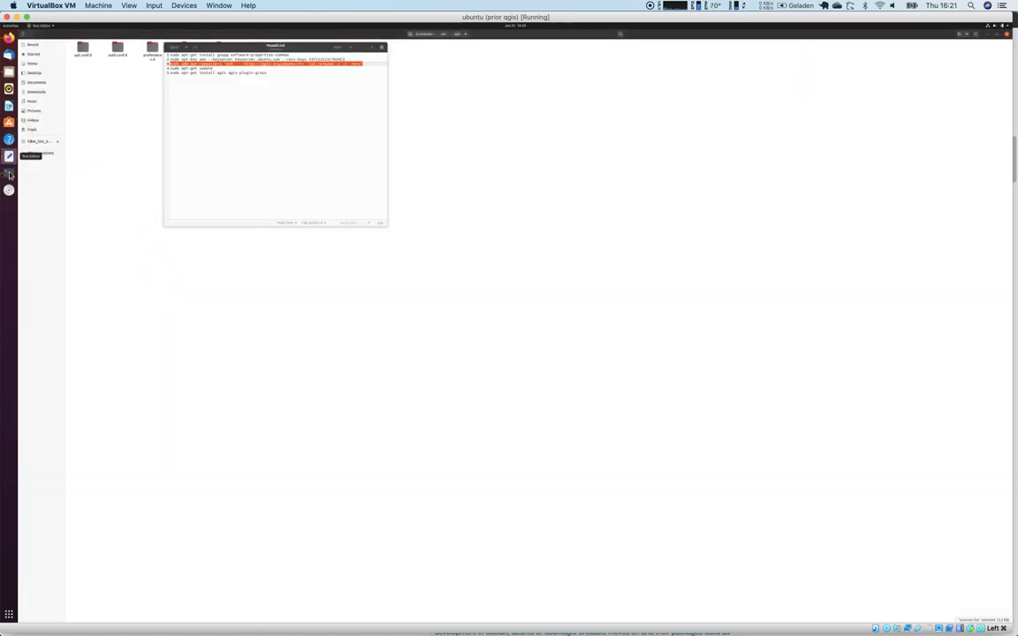
pyautogui.click(9, 173)
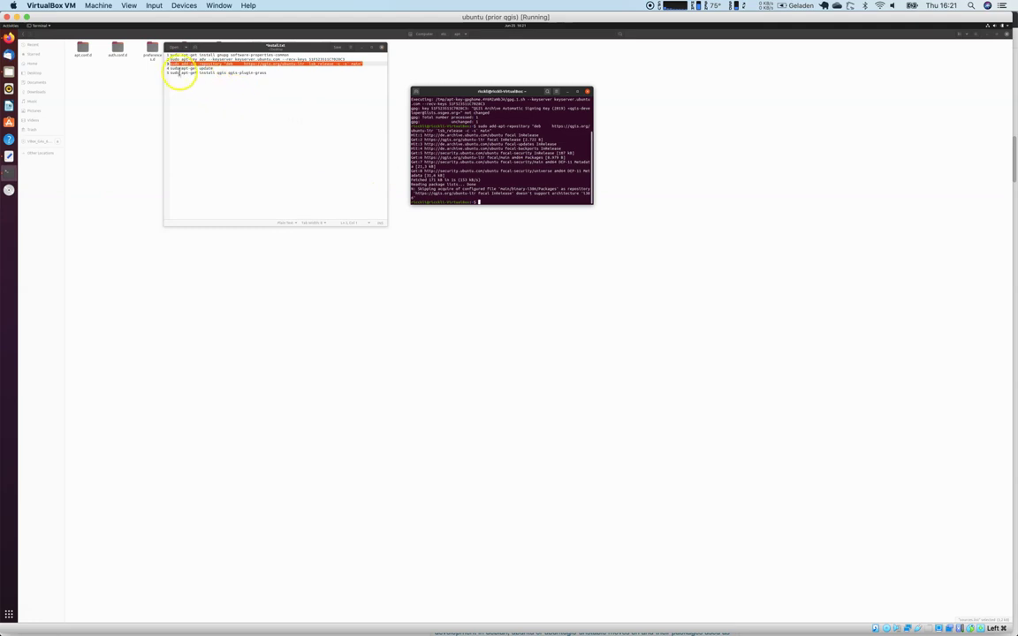
pyautogui.click(179, 68)
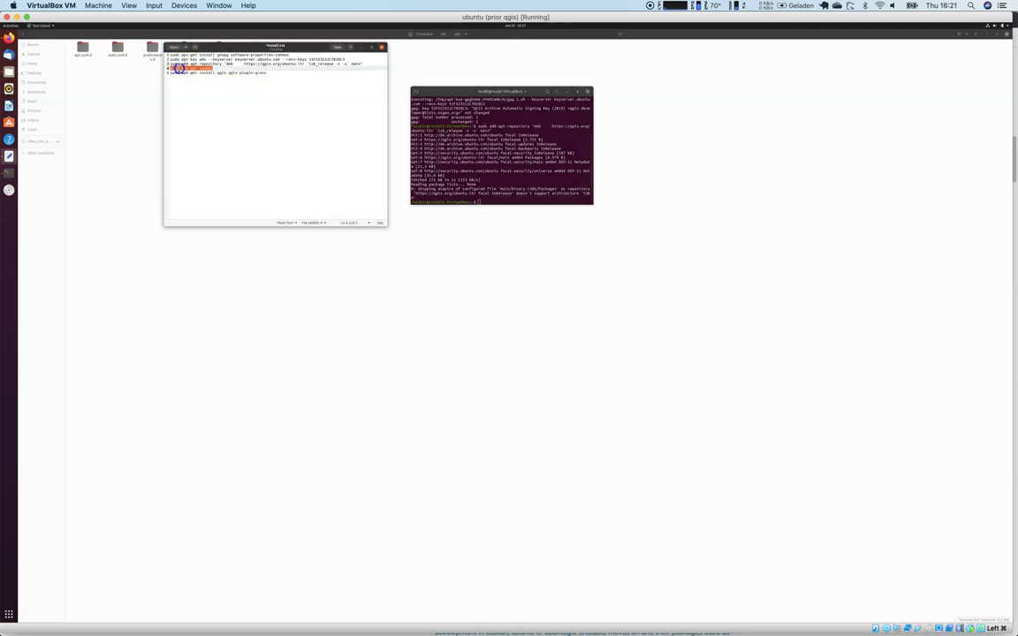
pyautogui.click(179, 68)
pyautogui.click(485, 171)
pyautogui.rightClick(535, 200)
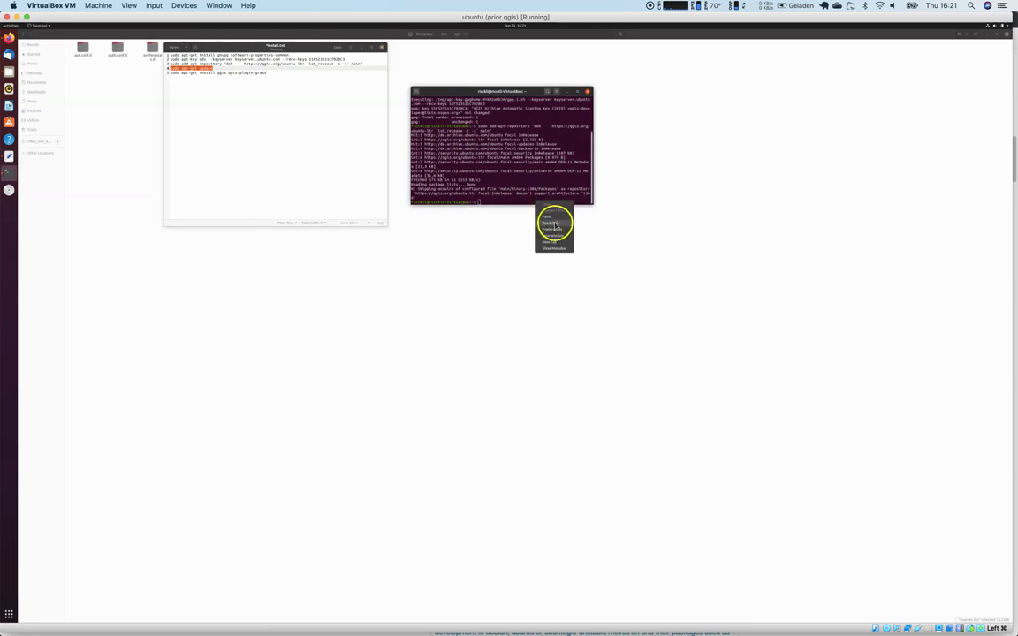
pyautogui.click(555, 218)
pyautogui.press('Return')
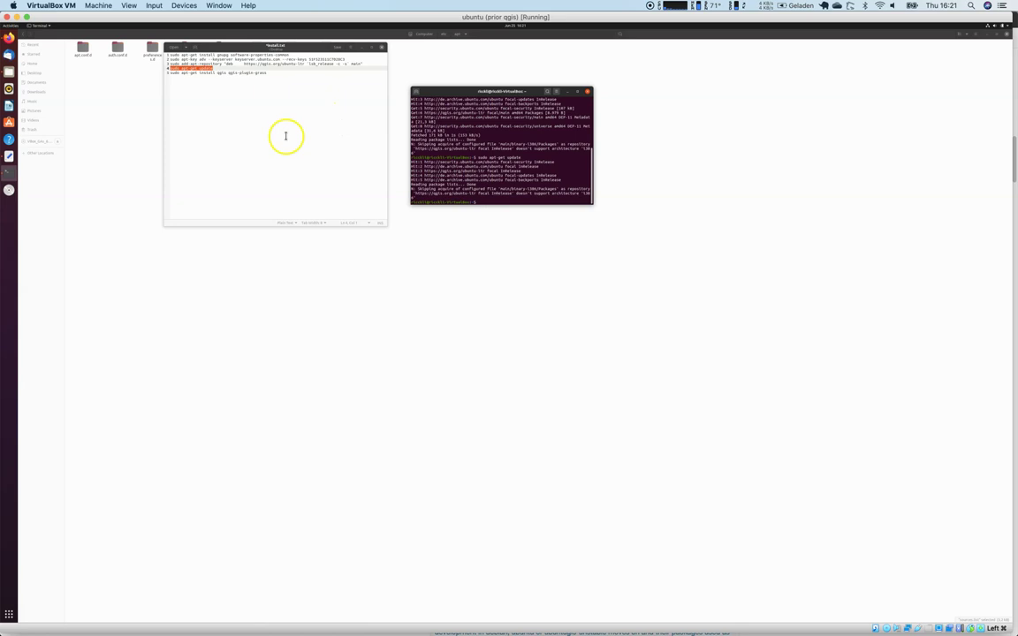
# Run the apt-get install qgis qgis-plugin-grass command and confirm the installation
pyautogui.click(203, 75)
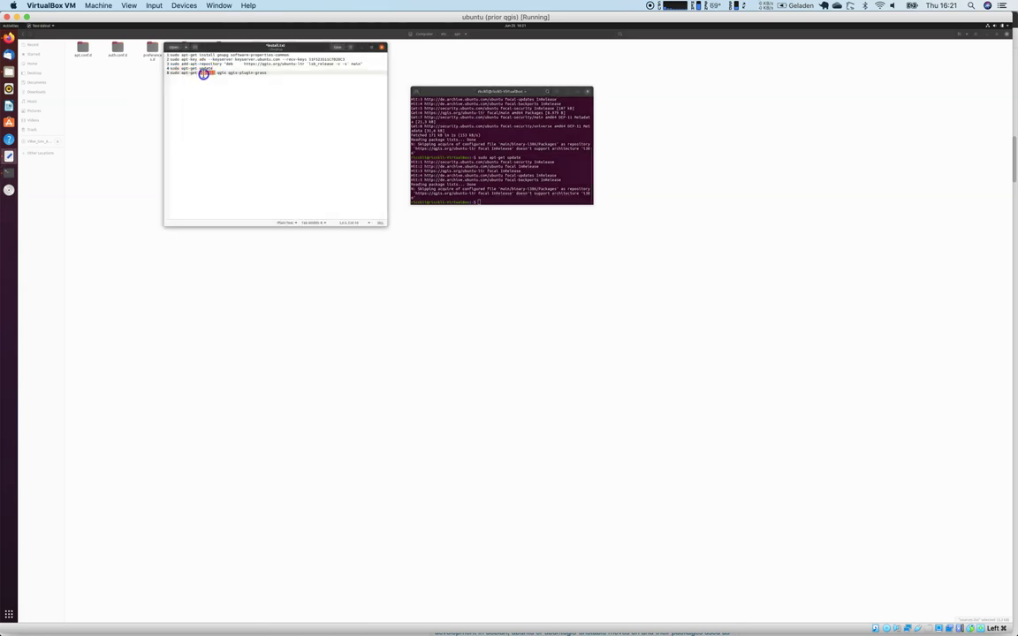
pyautogui.tripleClick(203, 74)
pyautogui.click(205, 74)
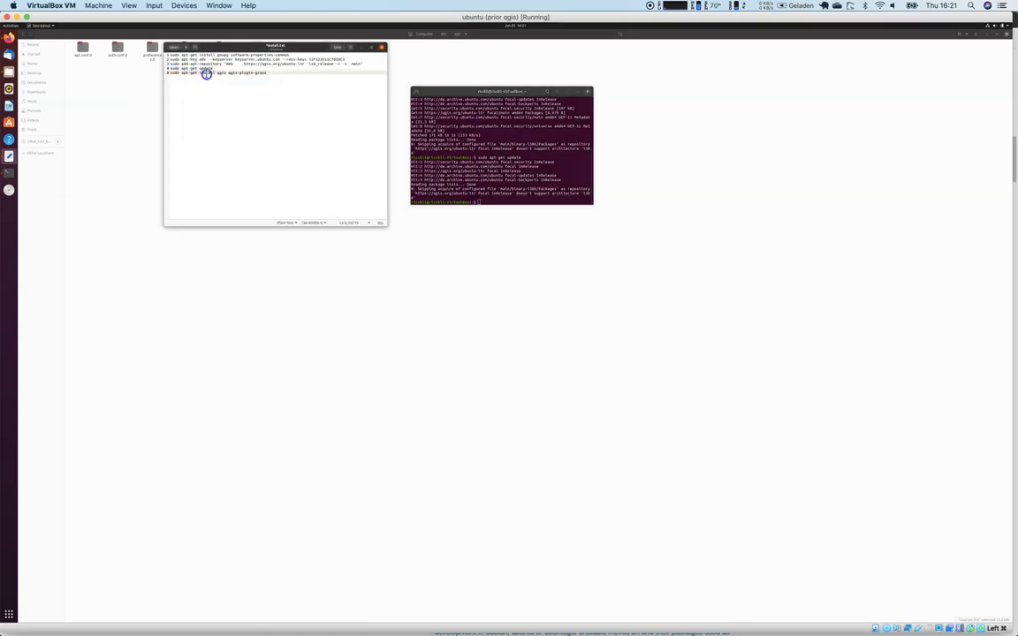
pyautogui.tripleClick(206, 74)
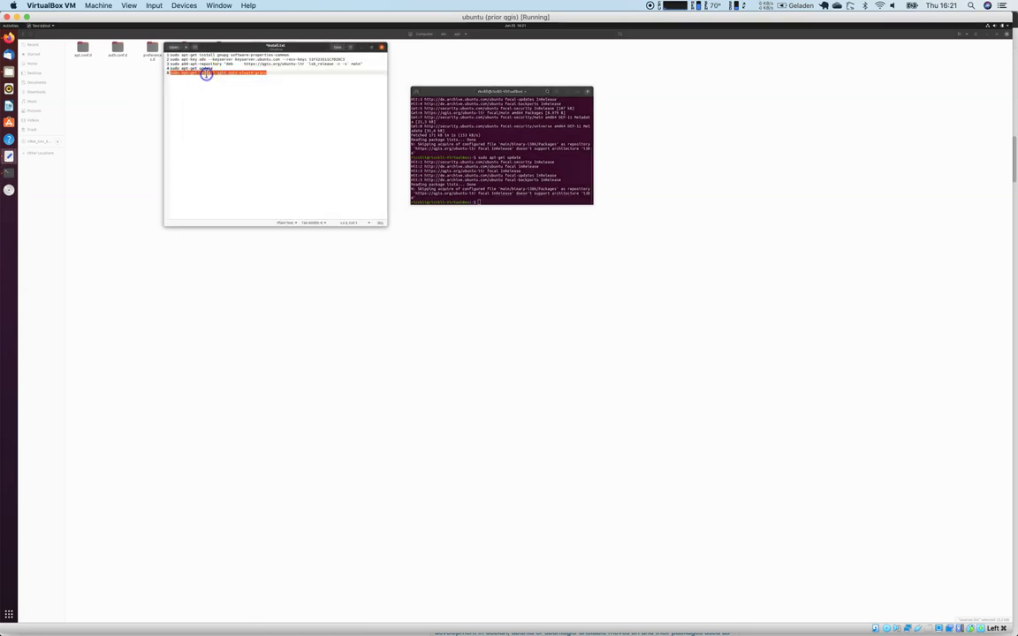
pyautogui.rightClick(511, 199)
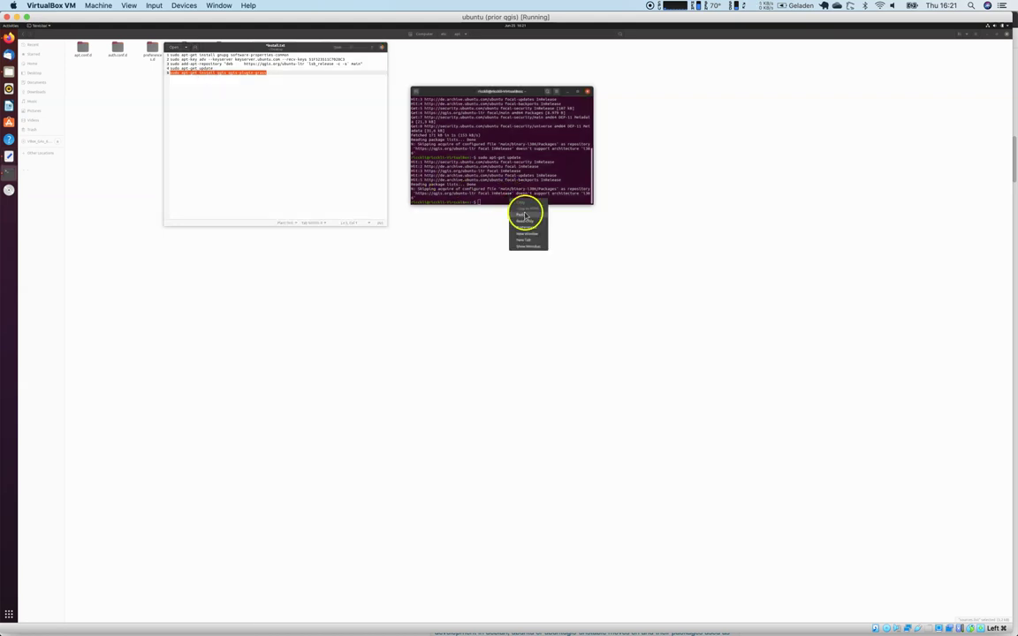
pyautogui.click(526, 212)
pyautogui.press('Return')
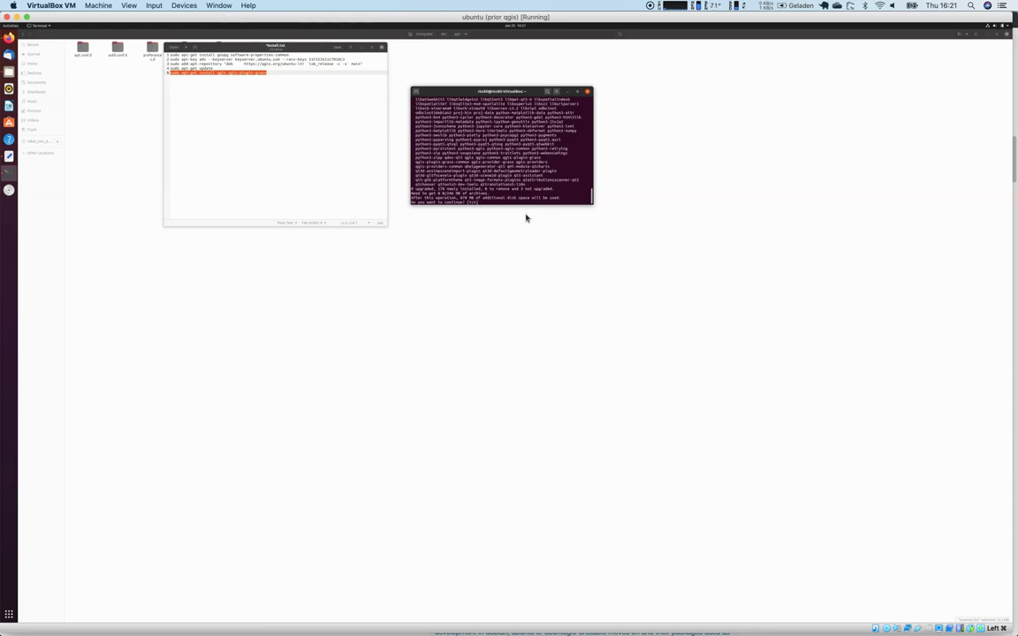
pyautogui.write('y')
pyautogui.press('Return')
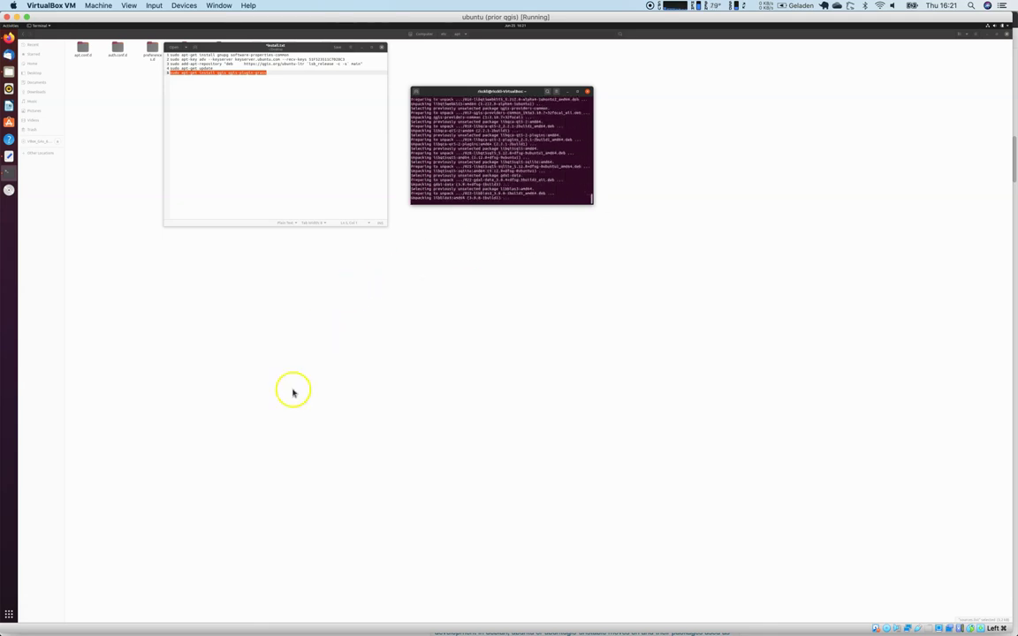
pyautogui.click(24, 618)
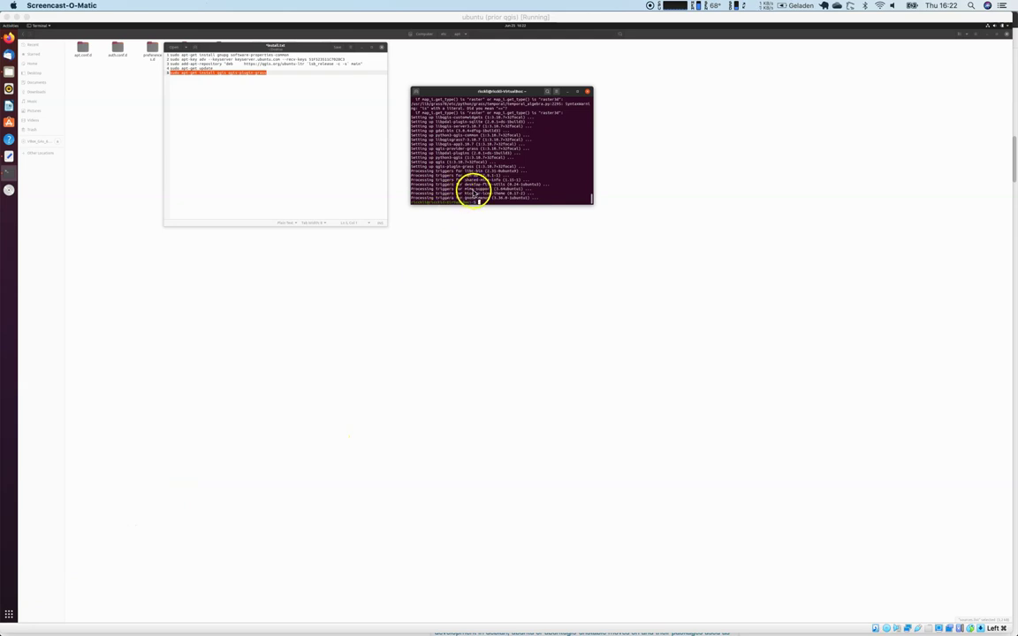
# Launch QGIS Desktop from the applications overview, showing the 3.10 A Coruña splash
pyautogui.click(7, 614)
pyautogui.click(8, 614)
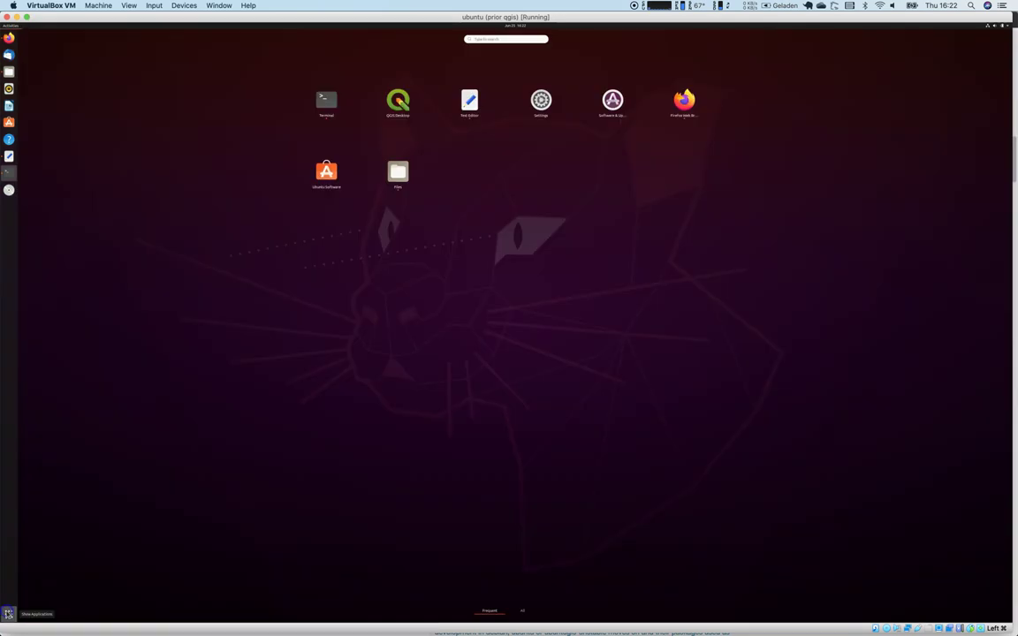
pyautogui.click(249, 299)
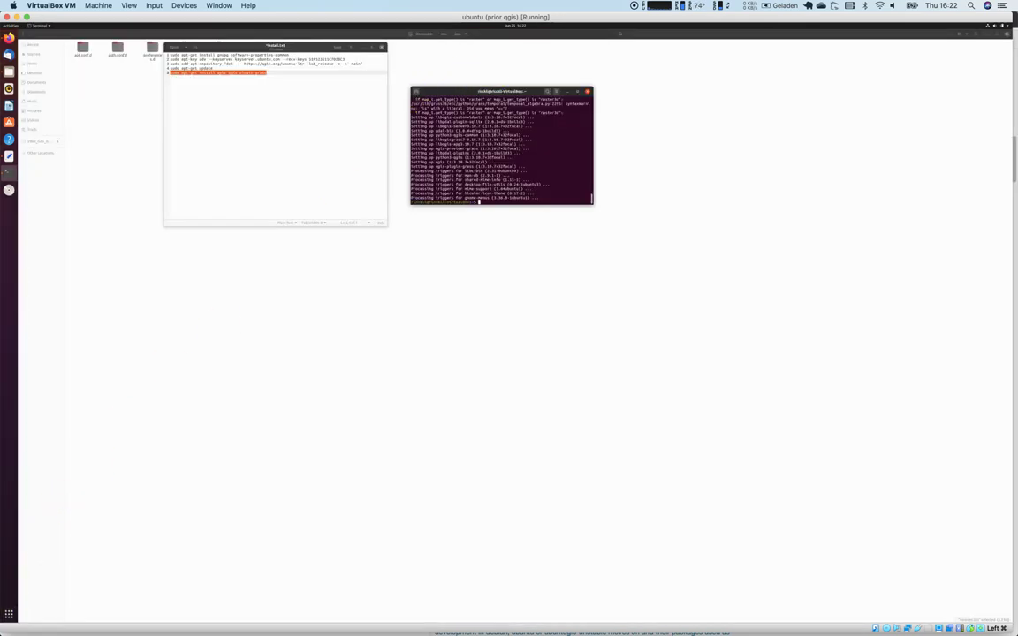
pyautogui.click(7, 615)
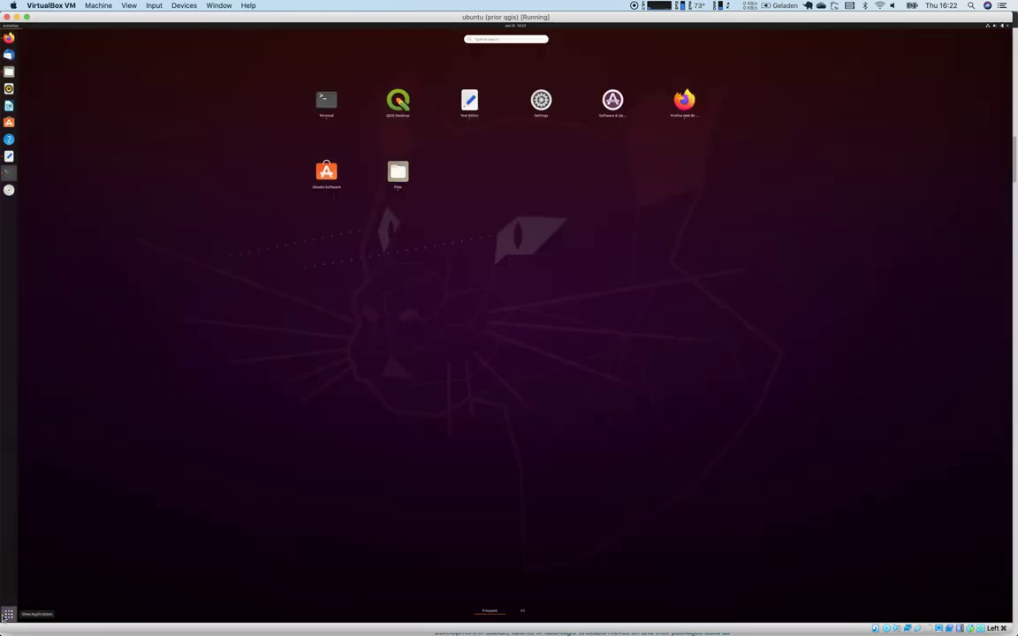
pyautogui.click(402, 101)
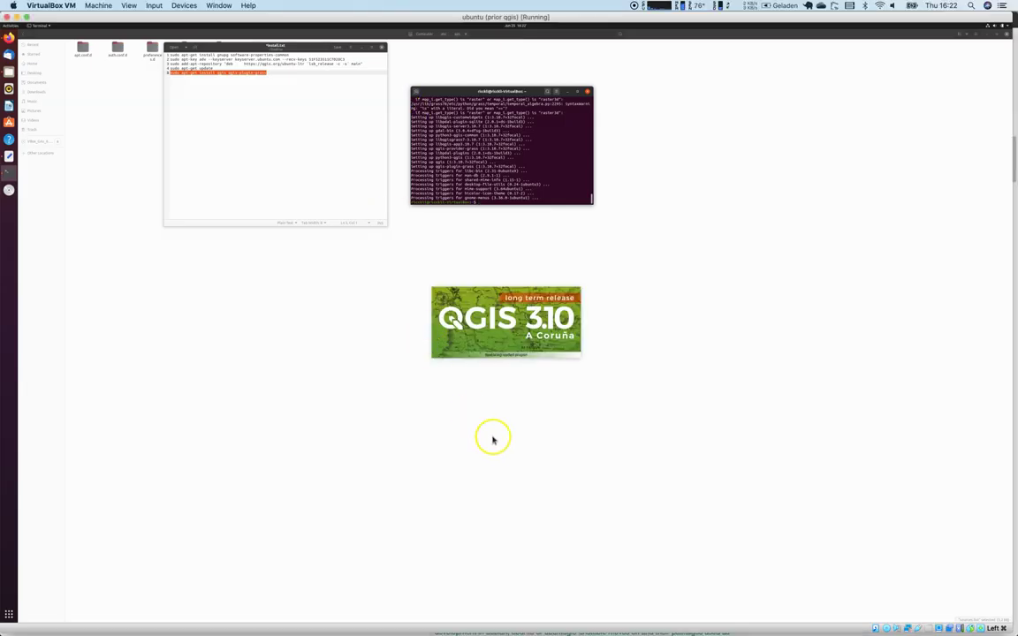